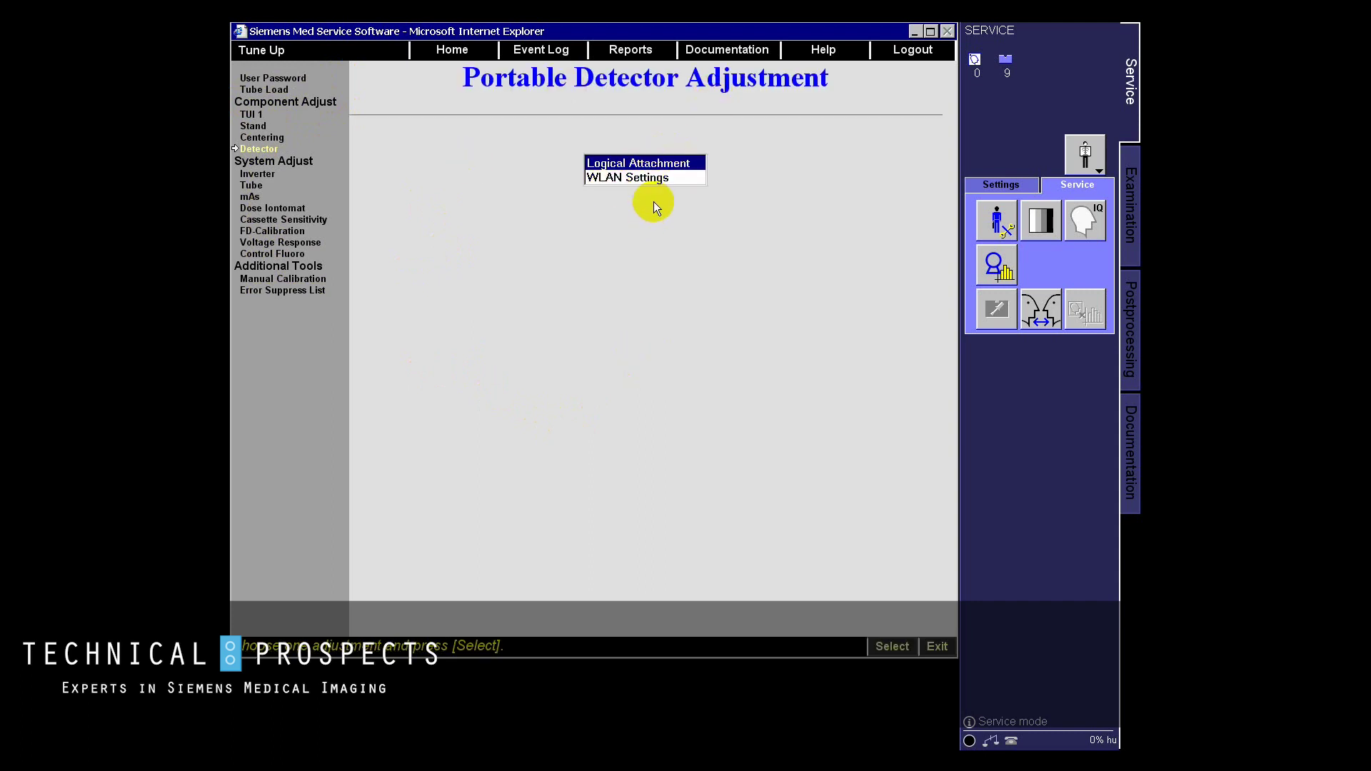
Select WLAN Settings for the portable detector to display its country, standard, channel and WiFi status.
click(608, 176)
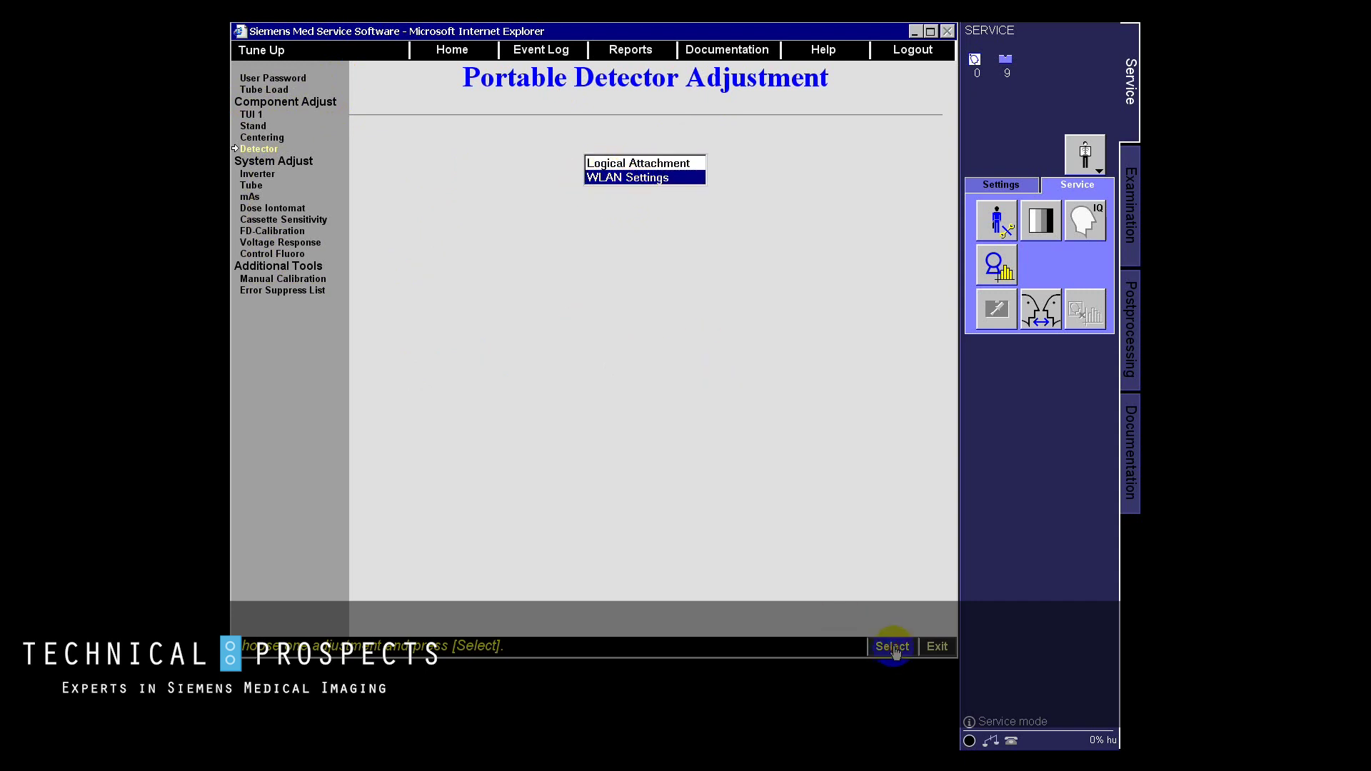
click(870, 645)
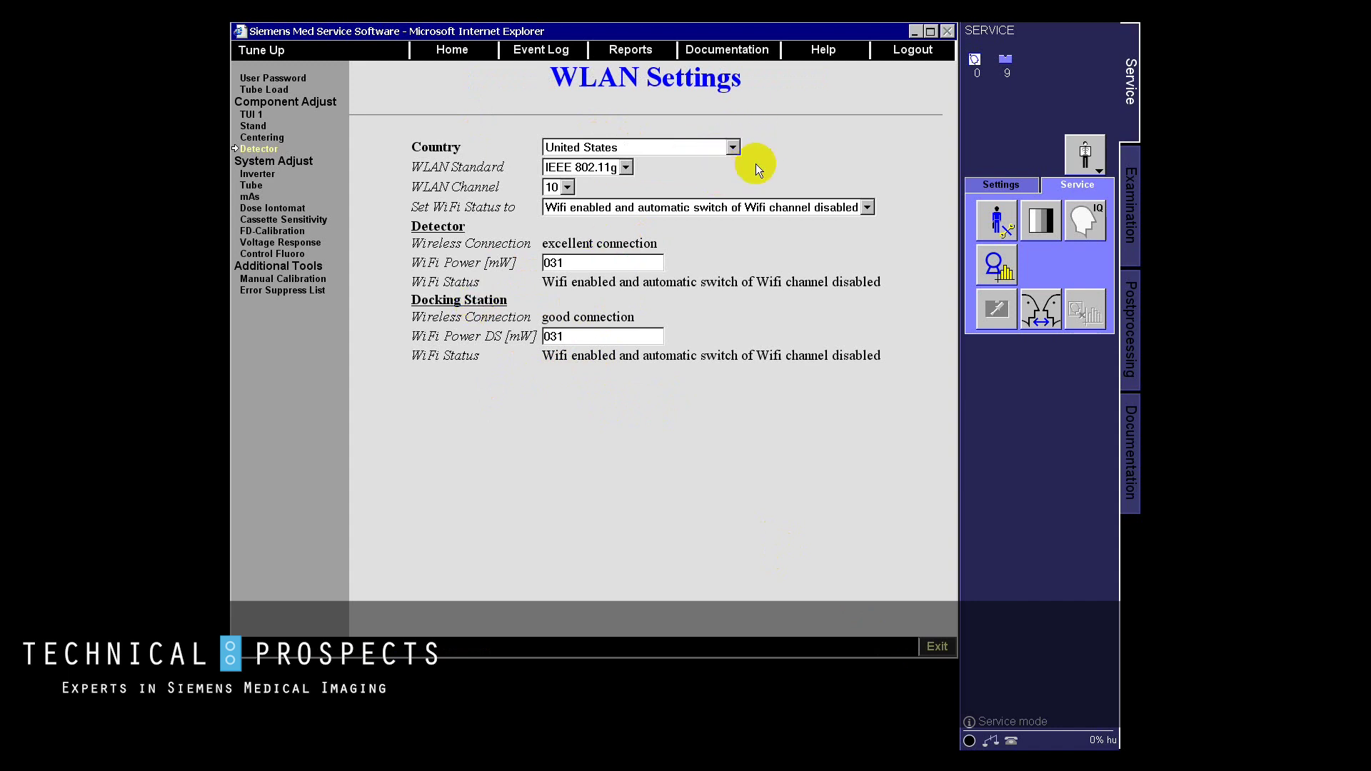
click(733, 148)
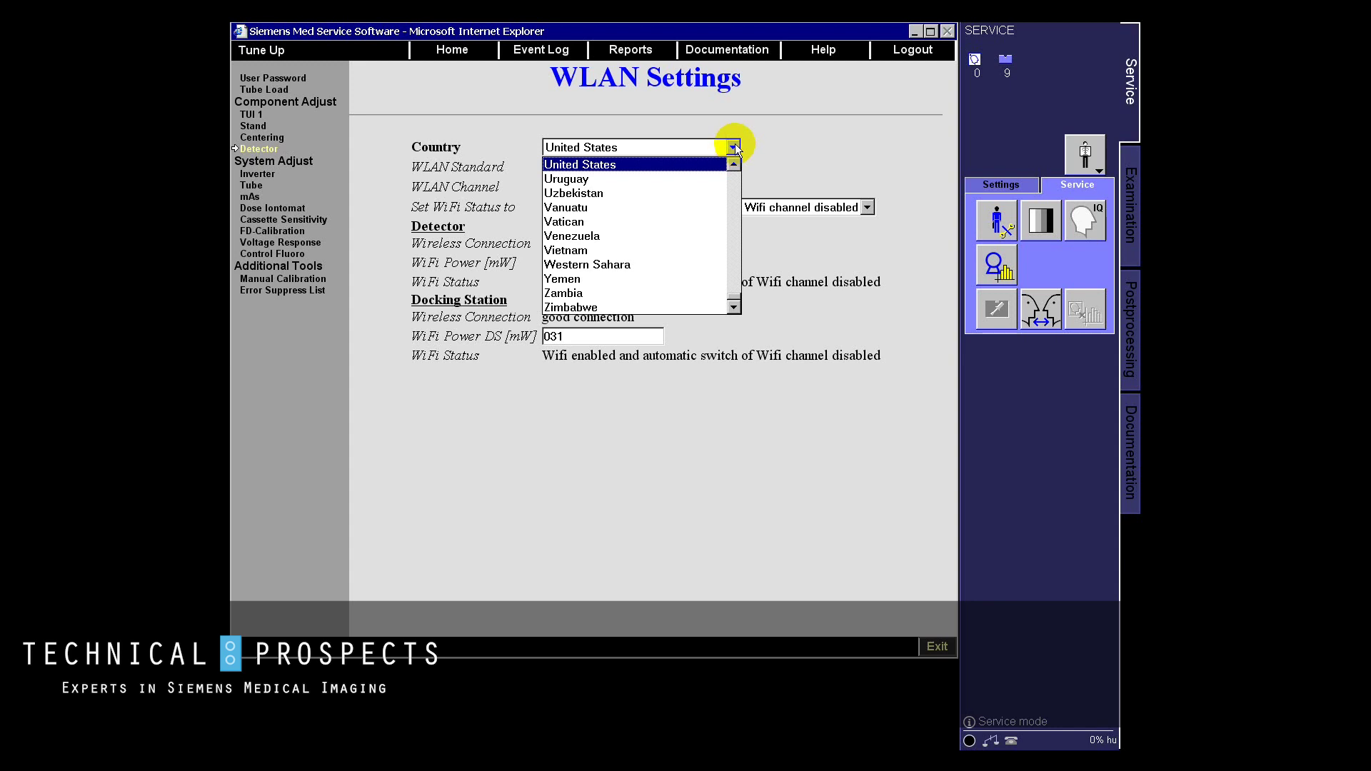
click(734, 143)
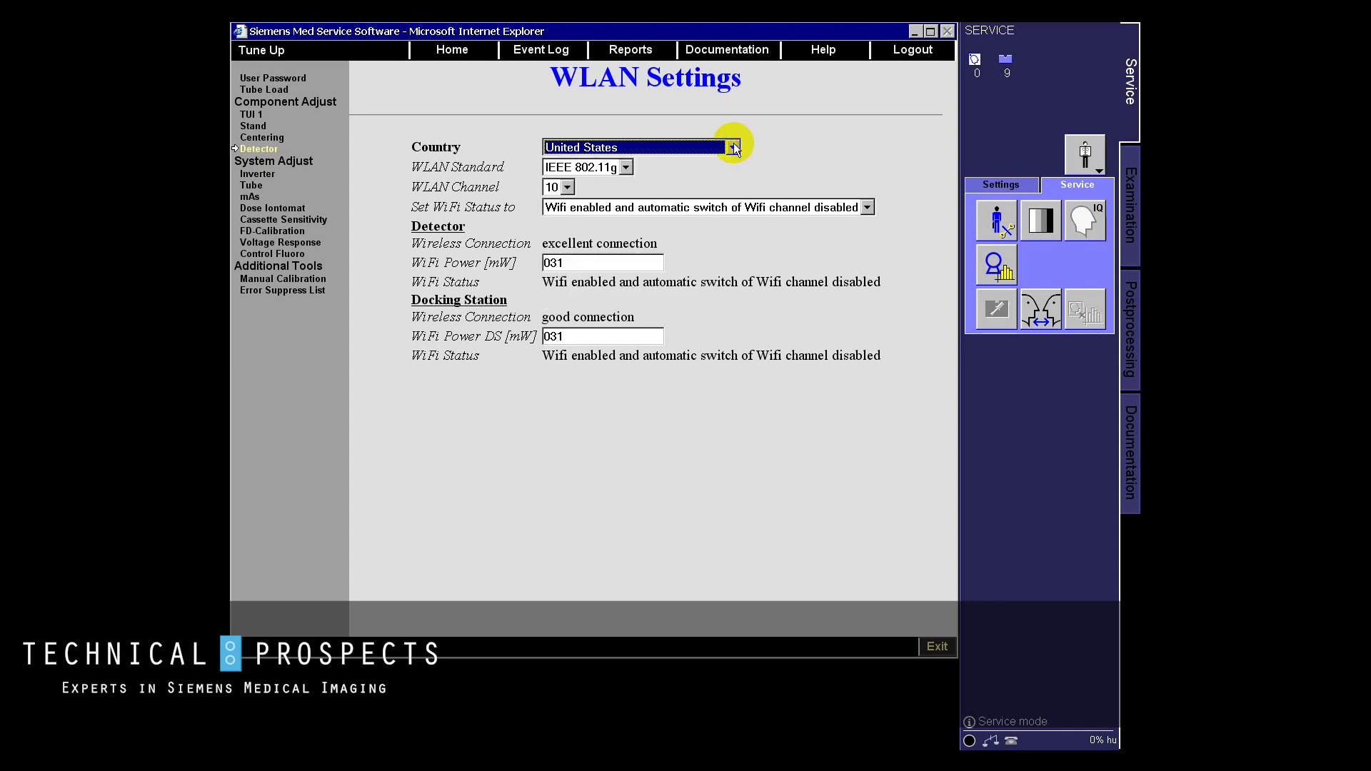